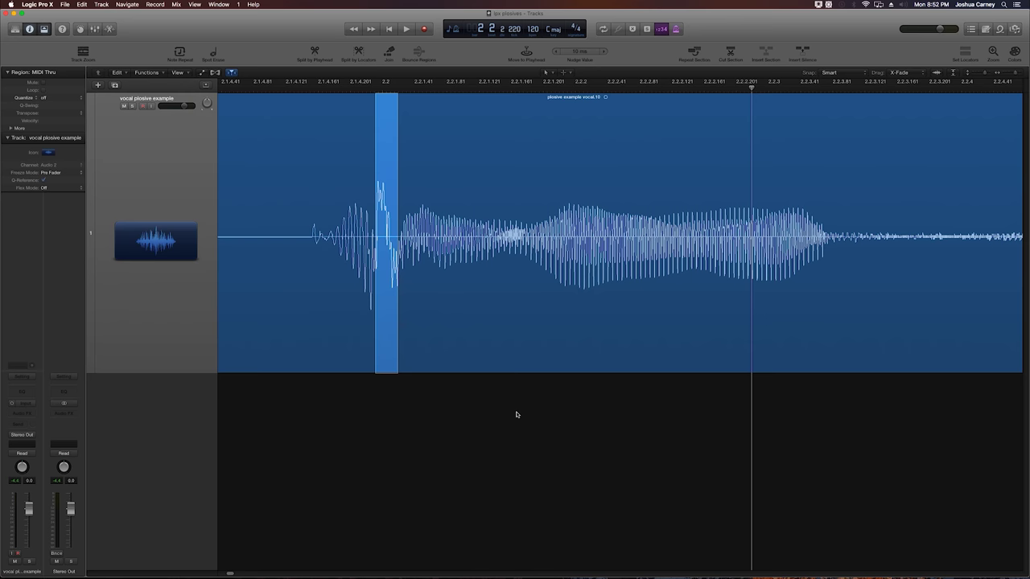
- Clear the marked range, zoom out to the whole vocal region and play it through once
{"action": "left_click", "coordinate": [517, 415]}
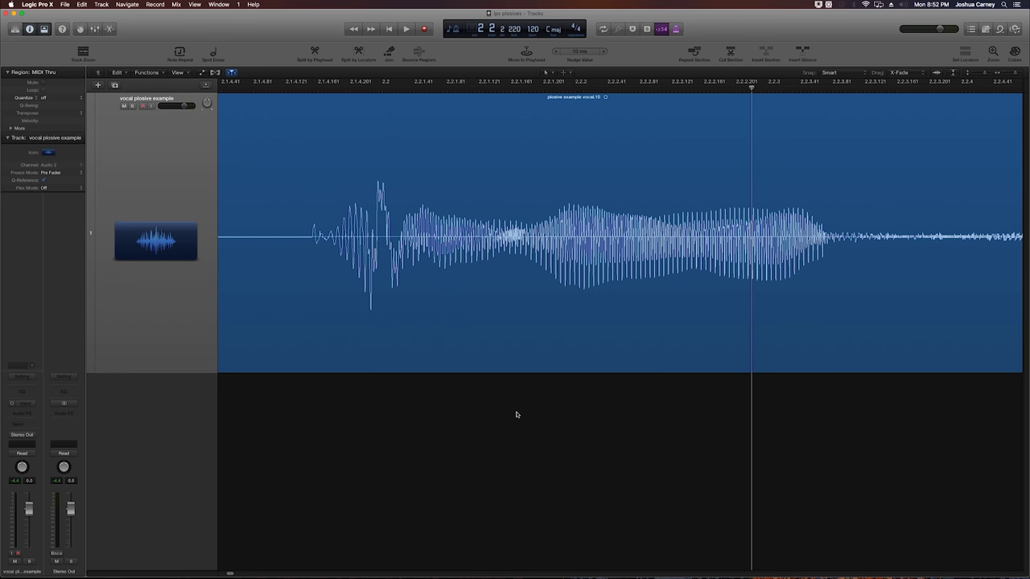
{"action": "scroll", "coordinate": [517, 414], "scroll_direction": "down", "scroll_amount": 10}
{"action": "key", "text": "Return"}
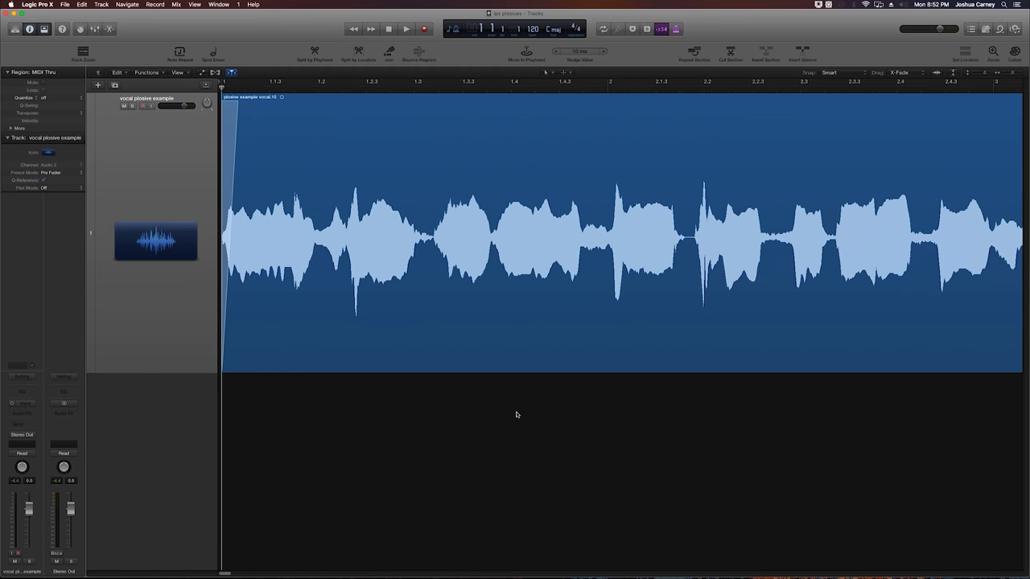
{"action": "key", "text": "space"}
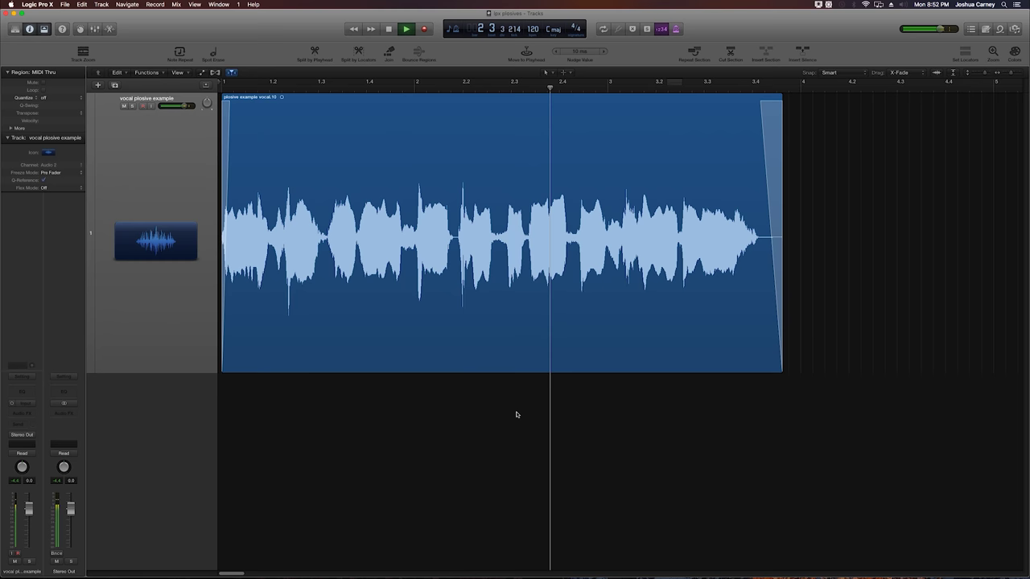
{"action": "key", "text": "space"}
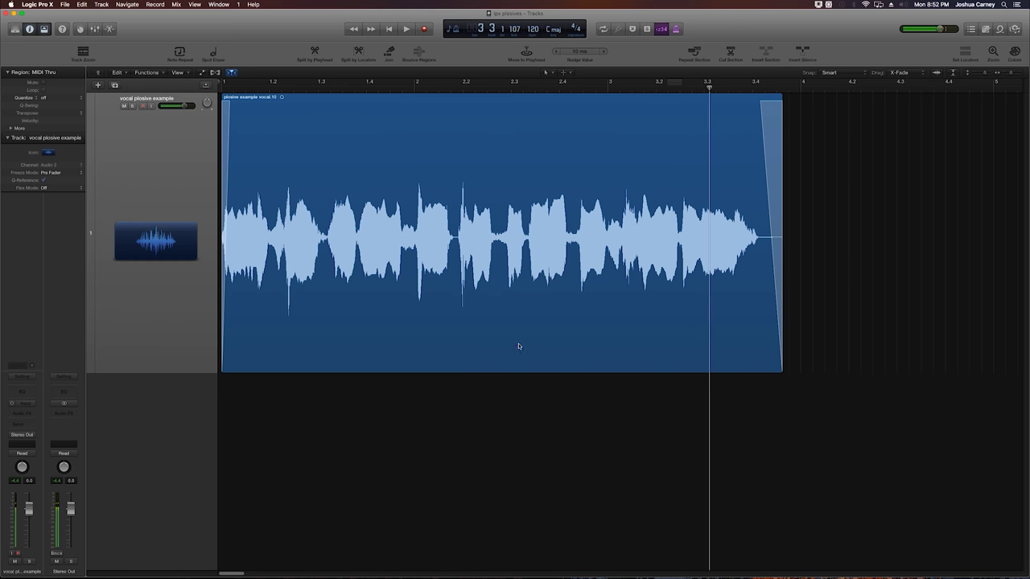
- Move the playhead to bar 2.2 and replay the section containing the plosive
{"action": "left_click", "coordinate": [464, 87]}
{"action": "key", "text": "super+Right"}
{"action": "key", "text": "super+Right"}
{"action": "key", "text": "super+Right"}
{"action": "key", "text": "super+Right"}
{"action": "key", "text": "super+Right"}
{"action": "key", "text": "super+Right"}
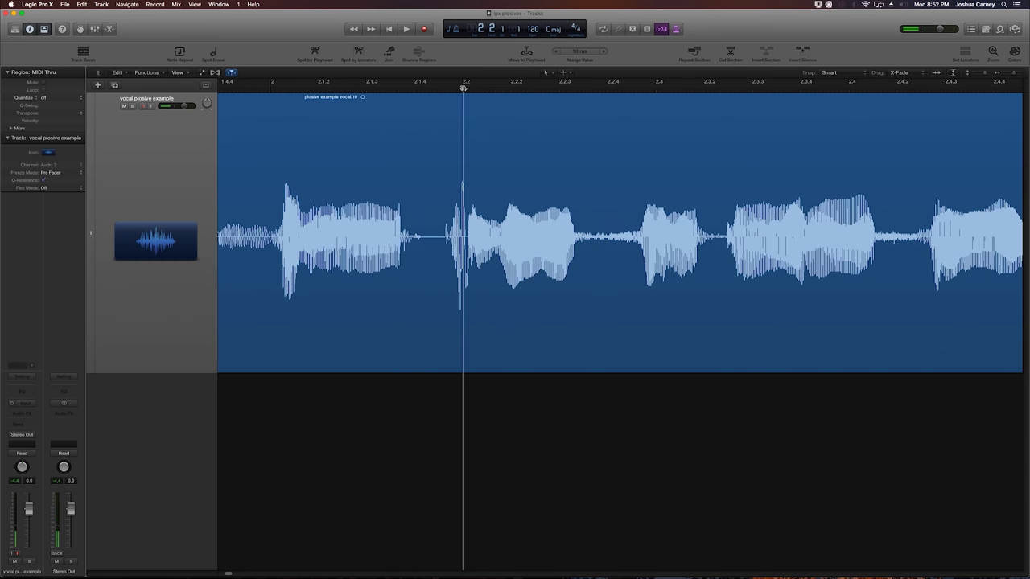
{"action": "key", "text": "super+Left"}
{"action": "key", "text": "super+Left"}
{"action": "key", "text": "super+Left"}
{"action": "key", "text": "super+Left"}
{"action": "key", "text": "super+Left"}
{"action": "key", "text": "super+Left"}
{"action": "key", "text": "space"}
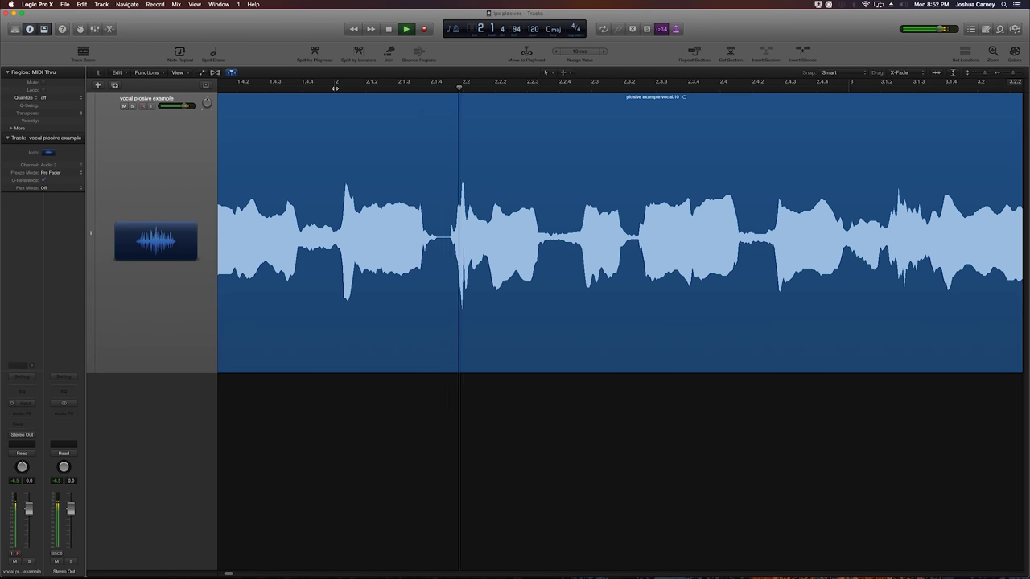
{"action": "key", "text": "space"}
{"action": "key", "text": "space"}
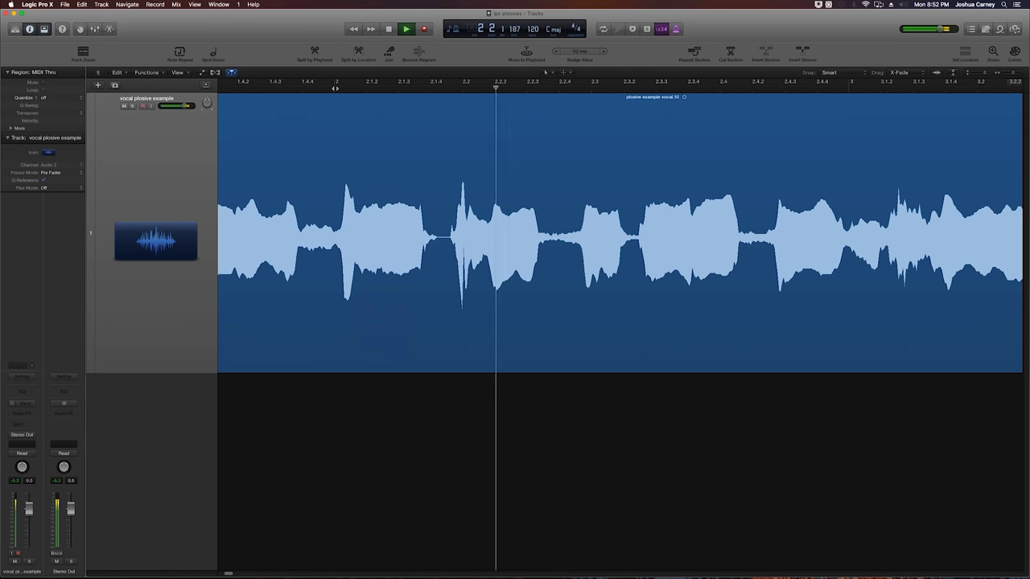
{"action": "key", "text": "space"}
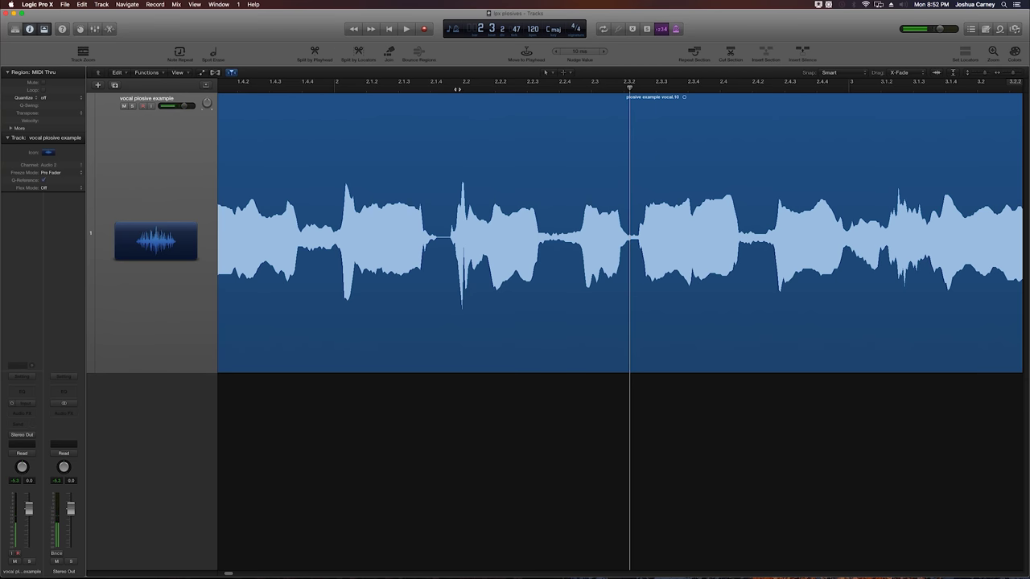
- Place the playhead just before the plosive transient, zoomed in on the sung word
{"action": "left_click", "coordinate": [457, 89]}
{"action": "key", "text": "super+Right"}
{"action": "key", "text": "super+Right"}
{"action": "key", "text": "super+Right"}
{"action": "key", "text": "super+Right"}
{"action": "key", "text": "super+Right"}
{"action": "key", "text": "super+Right"}
{"action": "key", "text": "super+Left"}
{"action": "key", "text": "super+Left"}
{"action": "key", "text": "super+Left"}
{"action": "key", "text": "super+Left"}
{"action": "key", "text": "super+Left"}
{"action": "key", "text": "super+Left"}
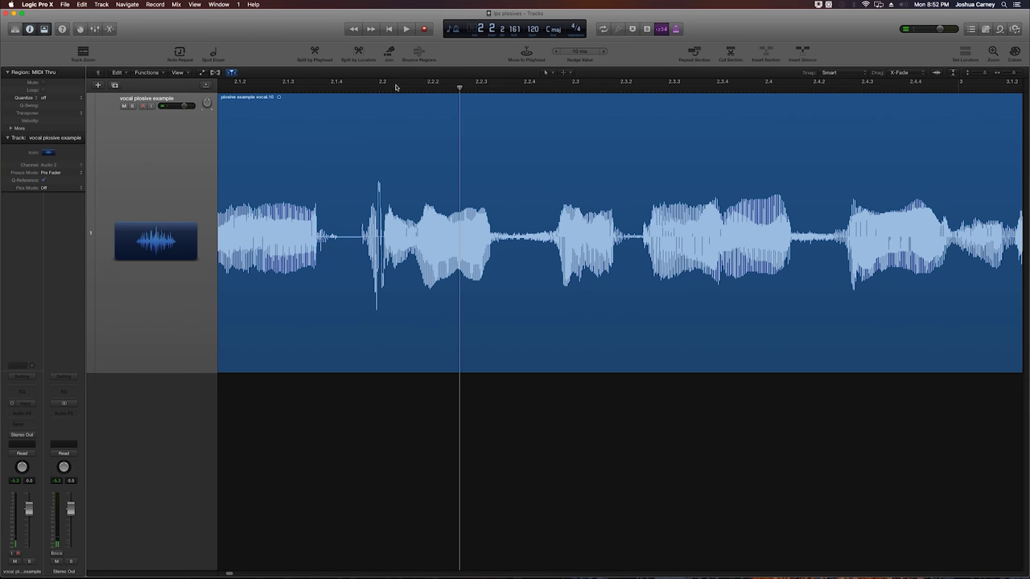
{"action": "left_click", "coordinate": [371, 89]}
{"action": "key", "text": "super+Right"}
{"action": "key", "text": "super+Right"}
{"action": "key", "text": "super+Right"}
{"action": "key", "text": "super+Right"}
{"action": "key", "text": "super+Right"}
{"action": "key", "text": "super+Right"}
{"action": "key", "text": "super+Right"}
{"action": "key", "text": "super+Right"}
{"action": "key", "text": "super+Right"}
{"action": "key", "text": "super+Right"}
{"action": "key", "text": "super+Right"}
{"action": "key", "text": "super+Right"}
{"action": "key", "text": "super+Right"}
{"action": "key", "text": "super+Right"}
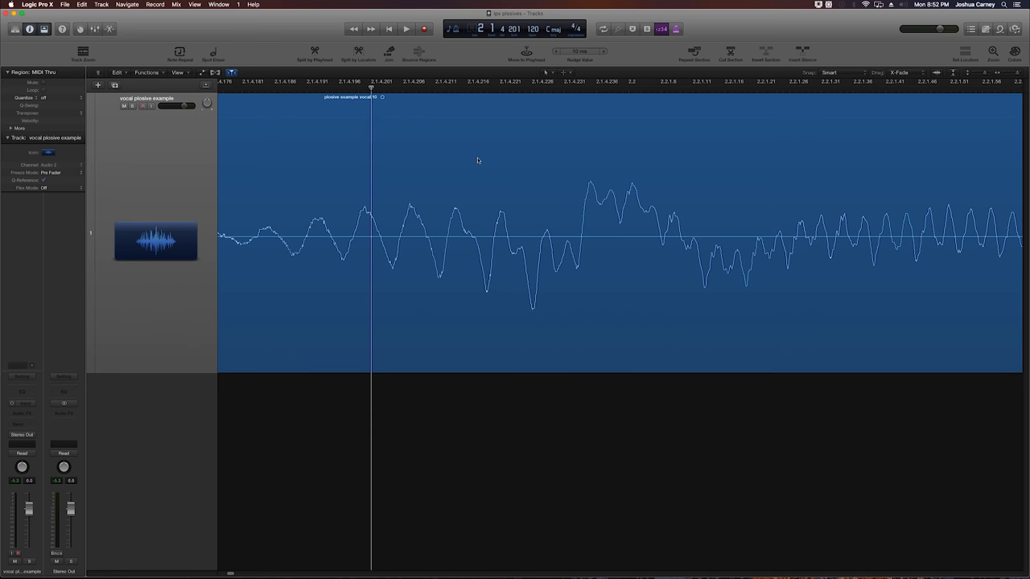
{"action": "key", "text": "super+Left"}
{"action": "key", "text": "super+Left"}
{"action": "key", "text": "super+Left"}
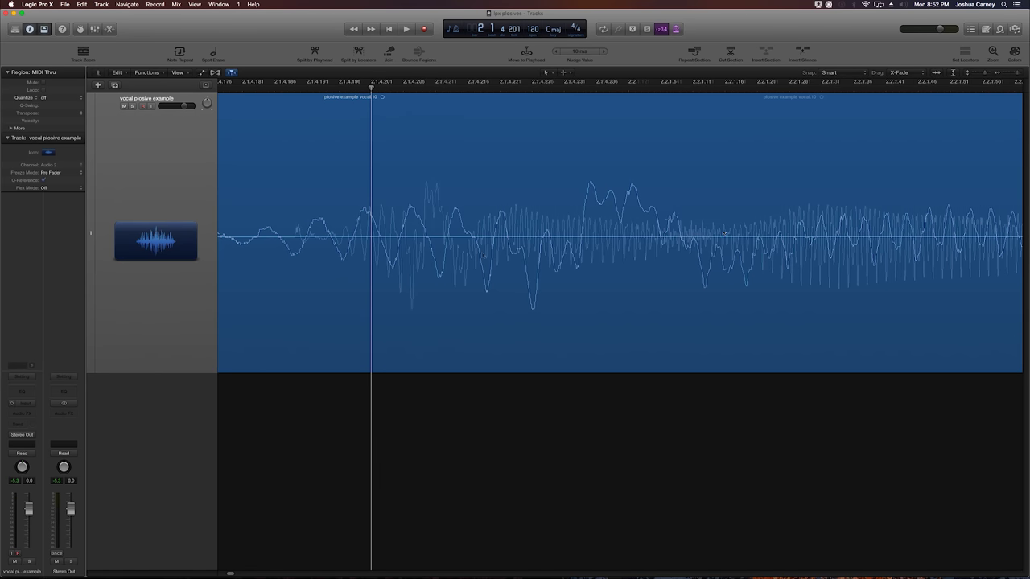
- Marquee the plosive and following vowel, then split it off as region vocal.13
{"action": "left_click", "coordinate": [250, 254]}
{"action": "left_click_drag", "start_coordinate": [252, 253], "coordinate": [566, 256]}
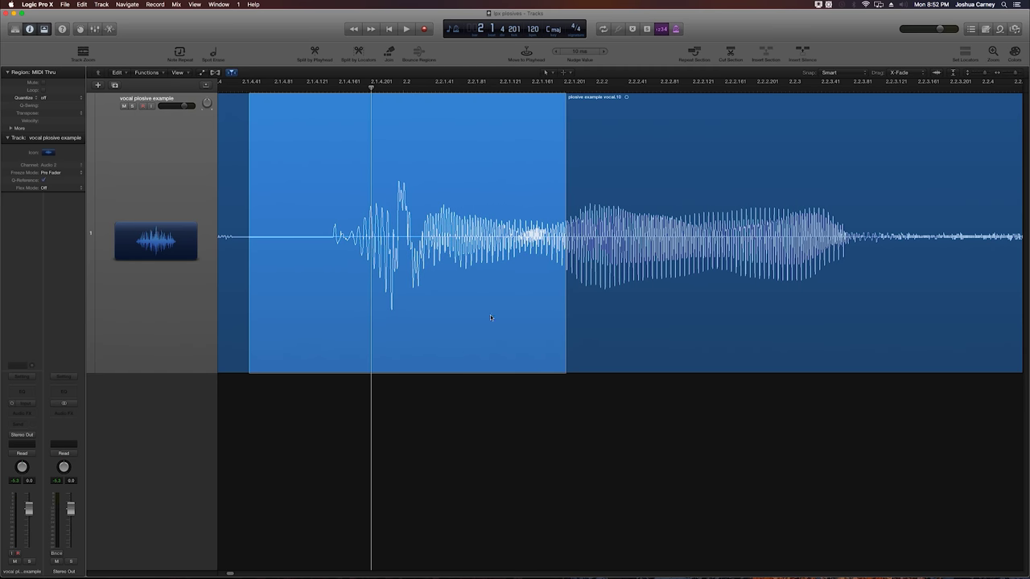
{"action": "left_click", "coordinate": [502, 426]}
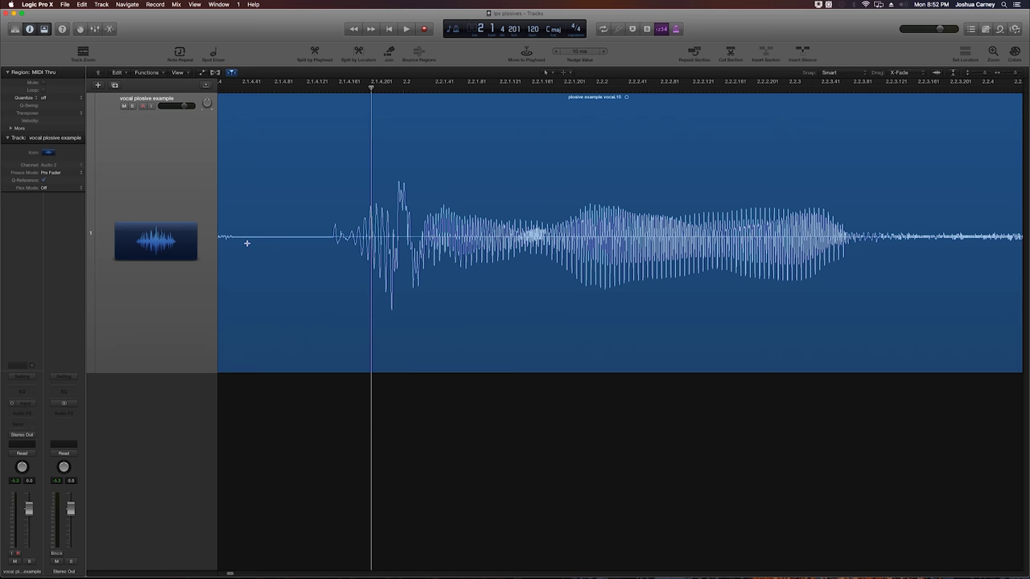
{"action": "left_click_drag", "start_coordinate": [246, 241], "coordinate": [619, 245]}
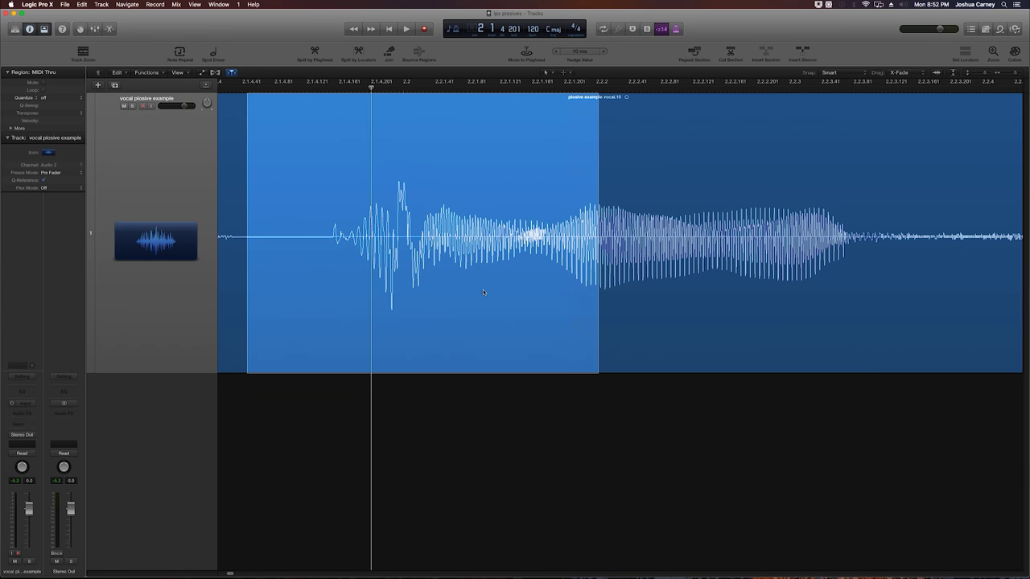
{"action": "left_click", "coordinate": [482, 289]}
{"action": "left_click", "coordinate": [466, 438]}
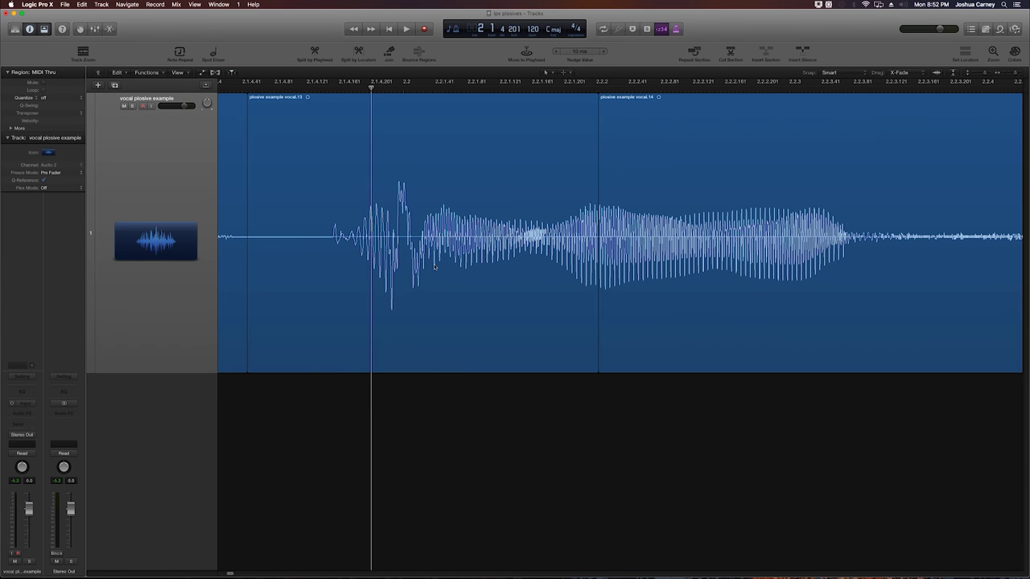
- With vocal.13 selected, insert a Channel EQ on the vocal track's Audio FX slot
{"action": "left_click", "coordinate": [263, 246]}
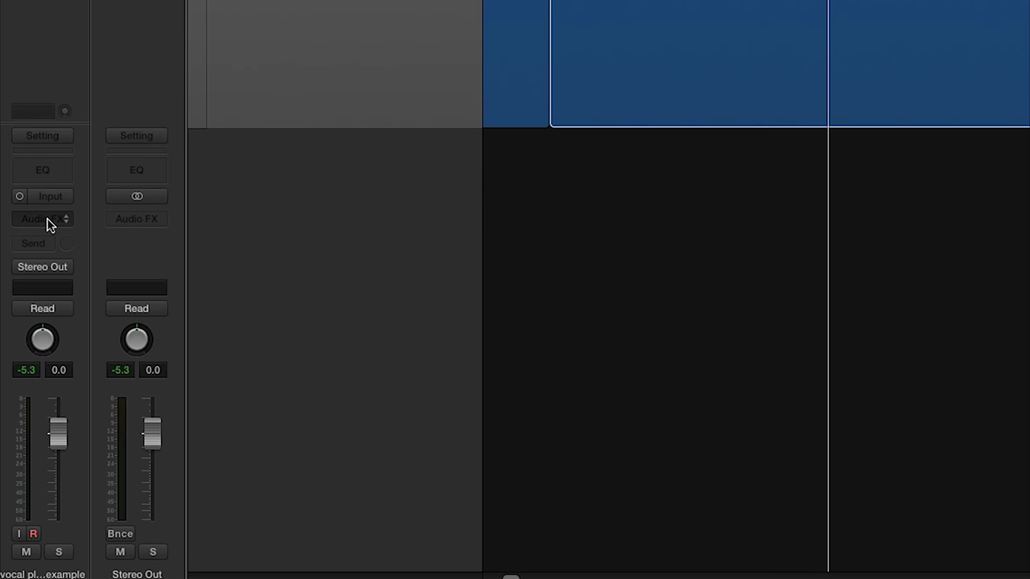
{"action": "left_click", "coordinate": [46, 224]}
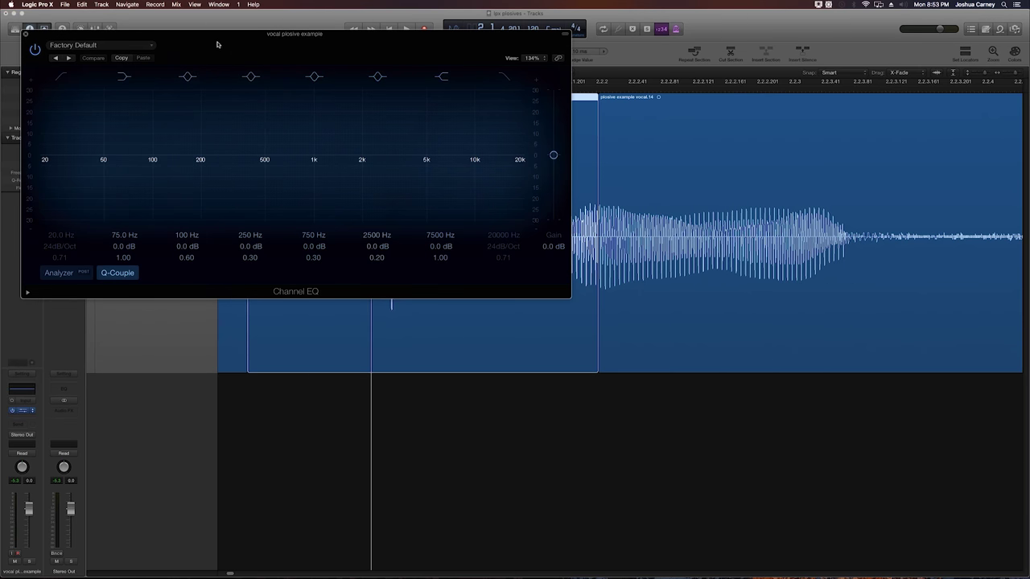
{"action": "left_click_drag", "start_coordinate": [218, 39], "coordinate": [502, 196]}
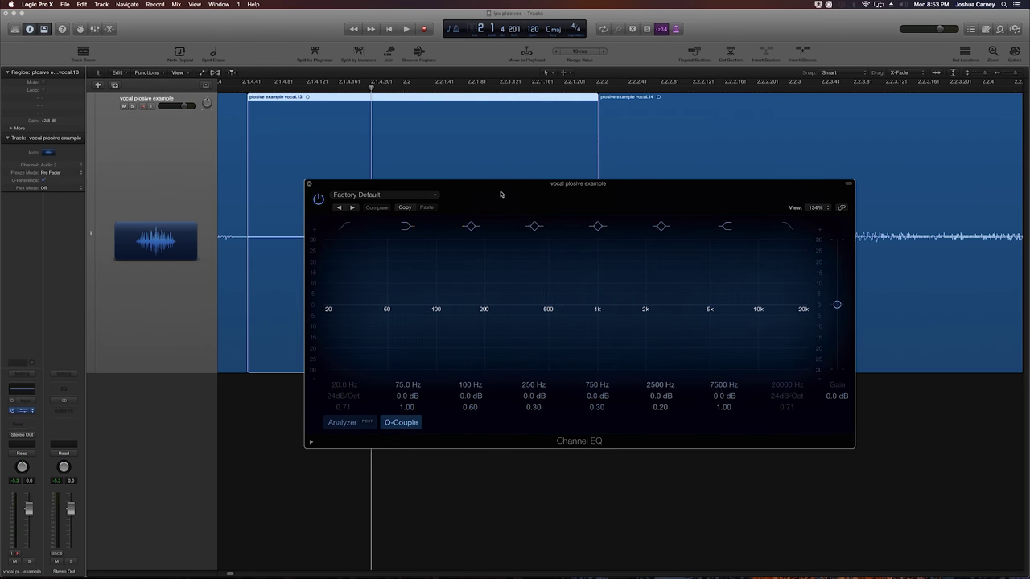
- Switch on the Channel EQ low-cut band at 120 Hz with a 48 dB/Oct slope
{"action": "left_click", "coordinate": [344, 226]}
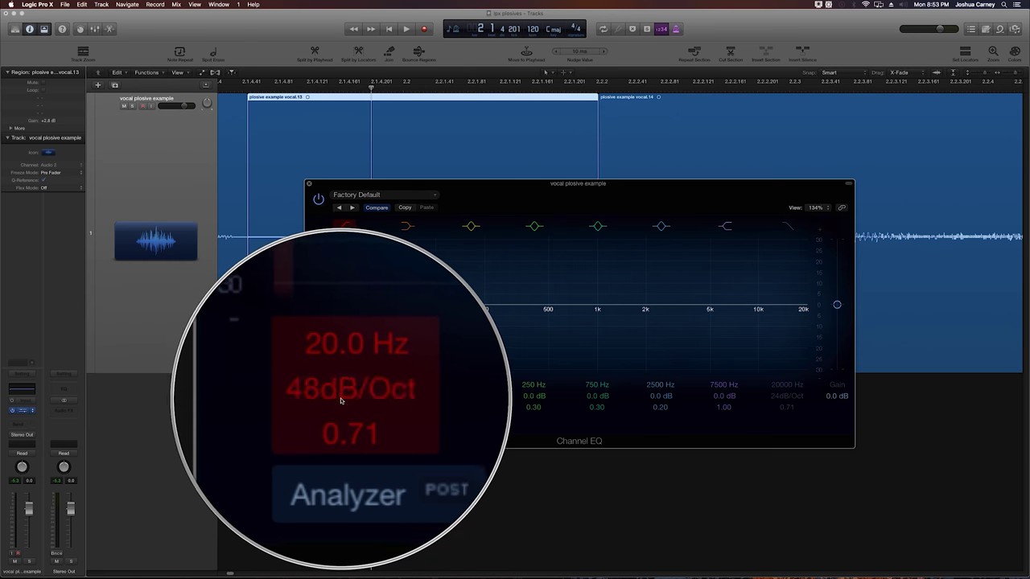
{"action": "left_click_drag", "start_coordinate": [339, 387], "coordinate": [344, 330]}
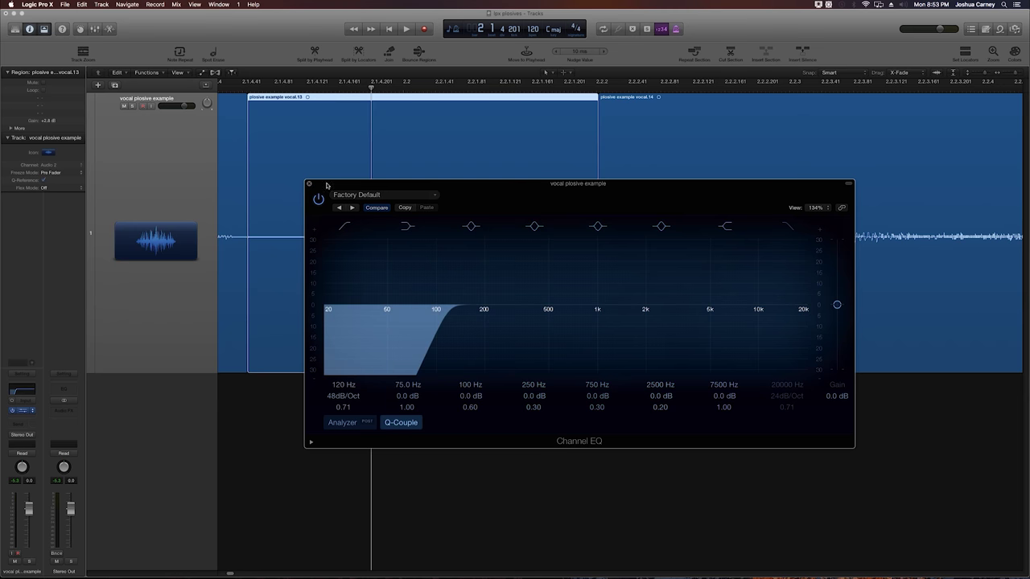
{"action": "left_click_drag", "start_coordinate": [349, 185], "coordinate": [617, 213]}
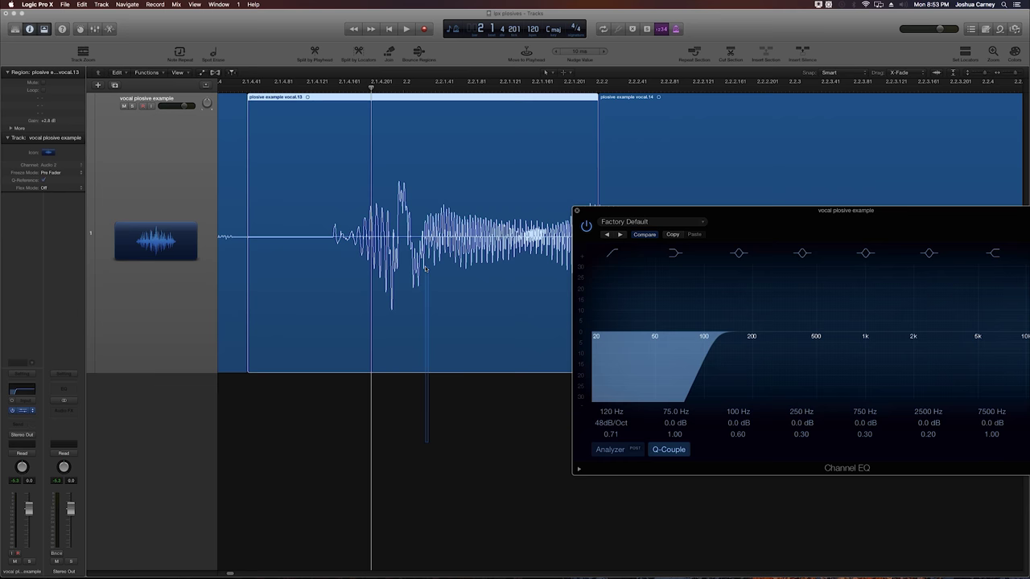
- Set a cycle range spanning the split plosive region
{"action": "left_click", "coordinate": [44, 30]}
{"action": "left_click", "coordinate": [44, 30]}
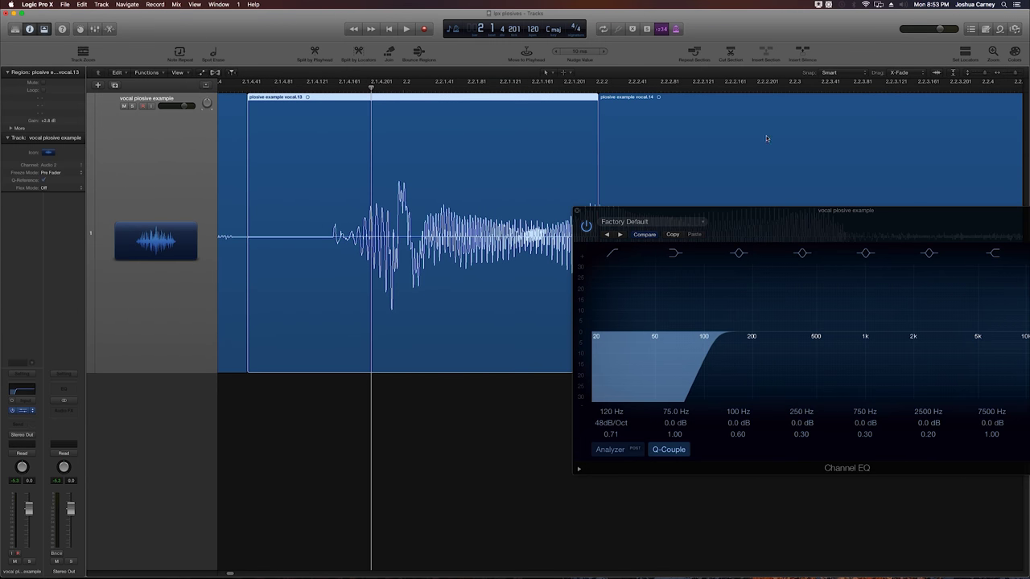
{"action": "left_click", "coordinate": [965, 51]}
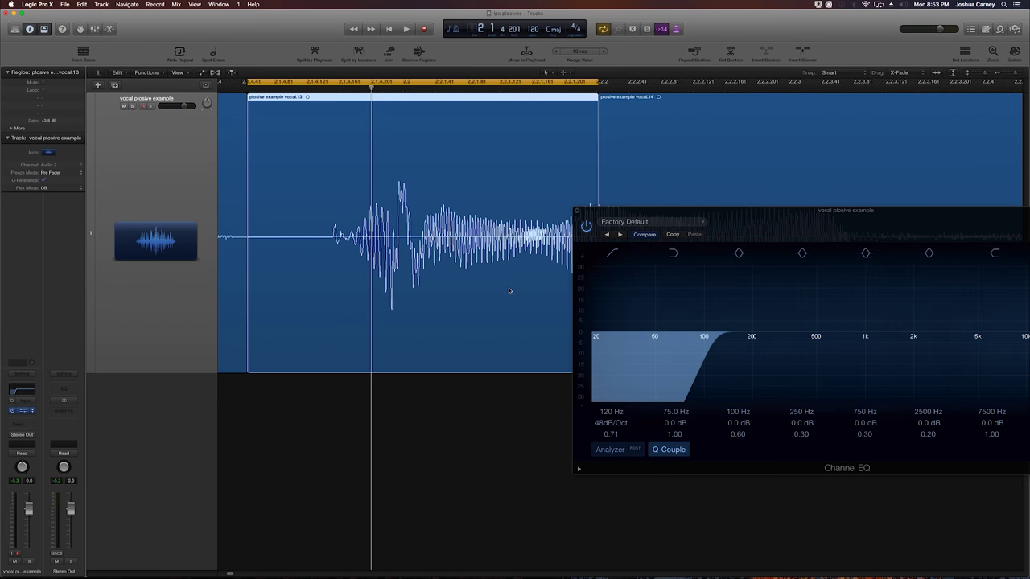
- Loop the plosive with the Channel EQ bypassed, then re-enable the EQ
{"action": "left_click_drag", "start_coordinate": [701, 219], "coordinate": [524, 227]}
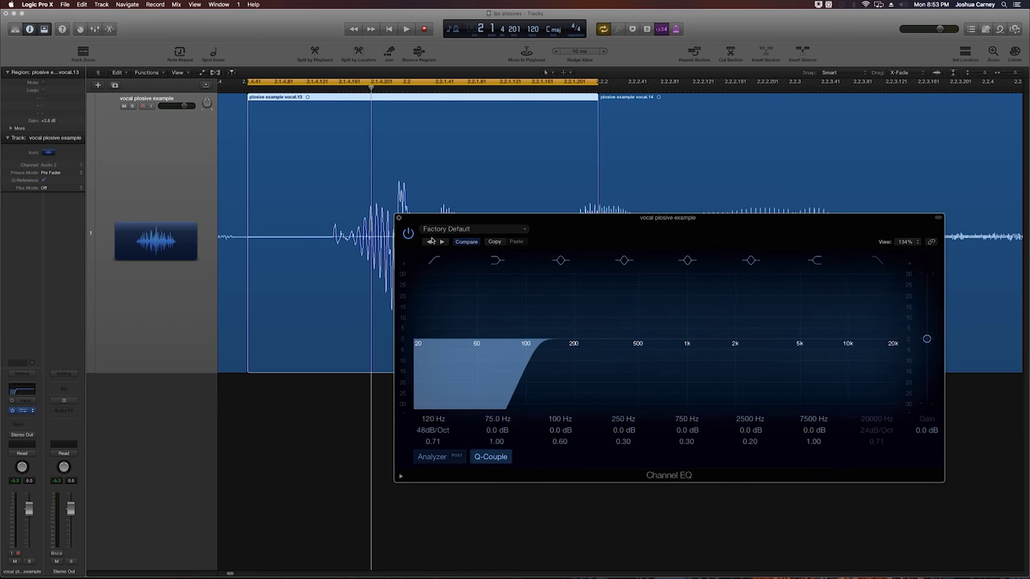
{"action": "left_click", "coordinate": [408, 233]}
{"action": "key", "text": "space"}
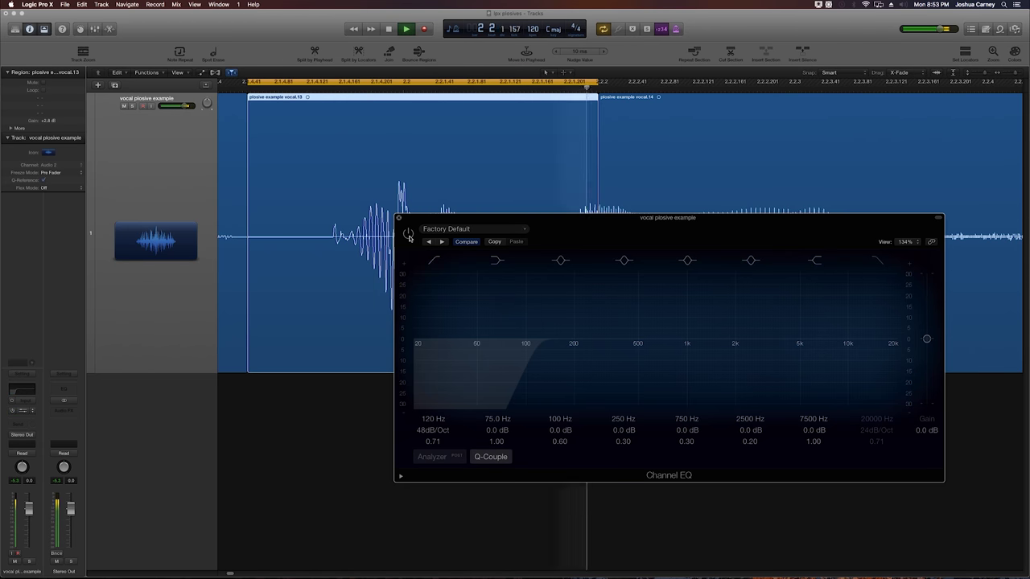
{"action": "key", "text": "space"}
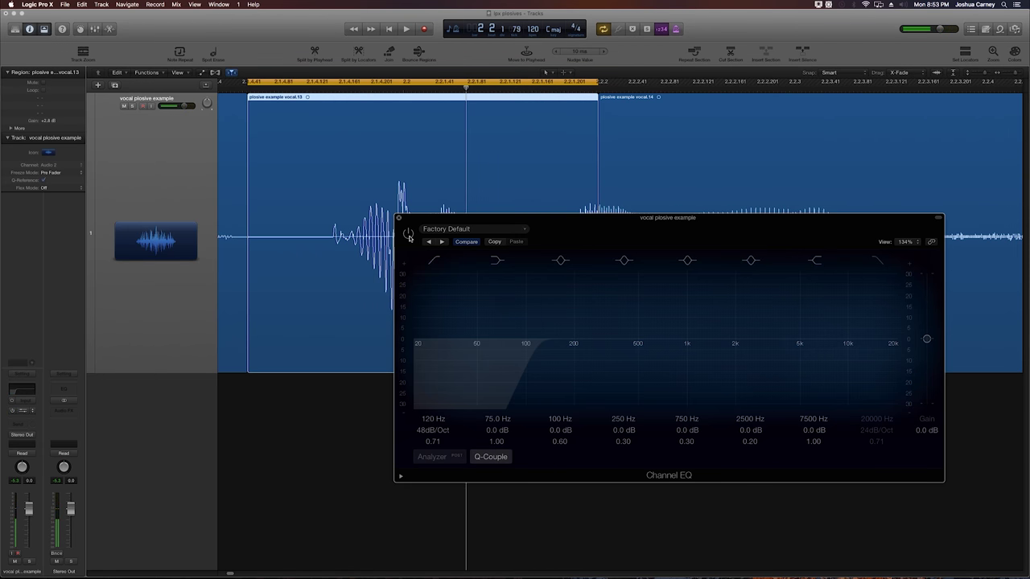
{"action": "left_click", "coordinate": [408, 234]}
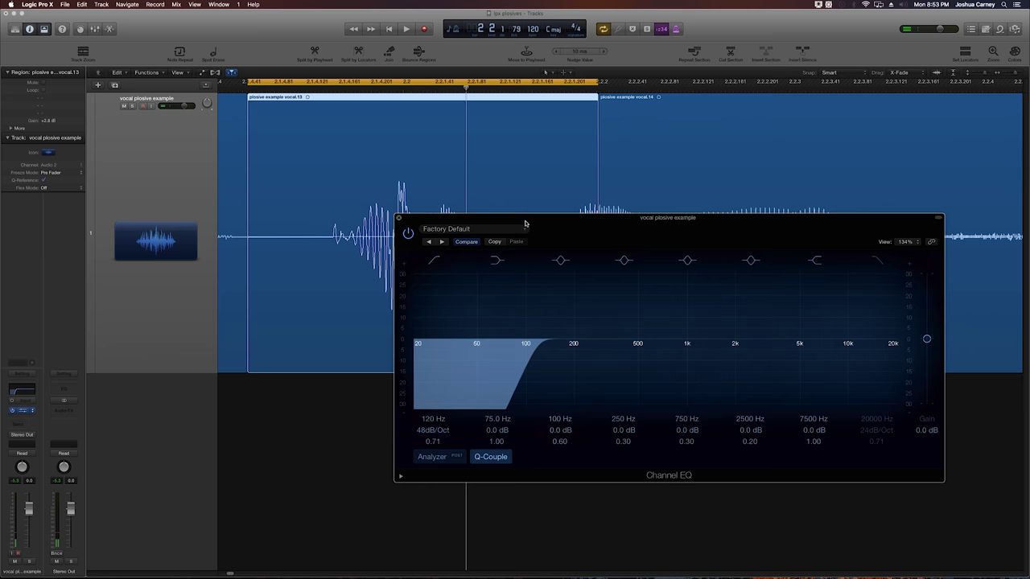
- Lower the low-cut frequency from 120 Hz to 106 Hz and audition the plosive
{"action": "left_click_drag", "start_coordinate": [525, 223], "coordinate": [599, 220]}
{"action": "key", "text": "space"}
{"action": "key", "text": "space"}
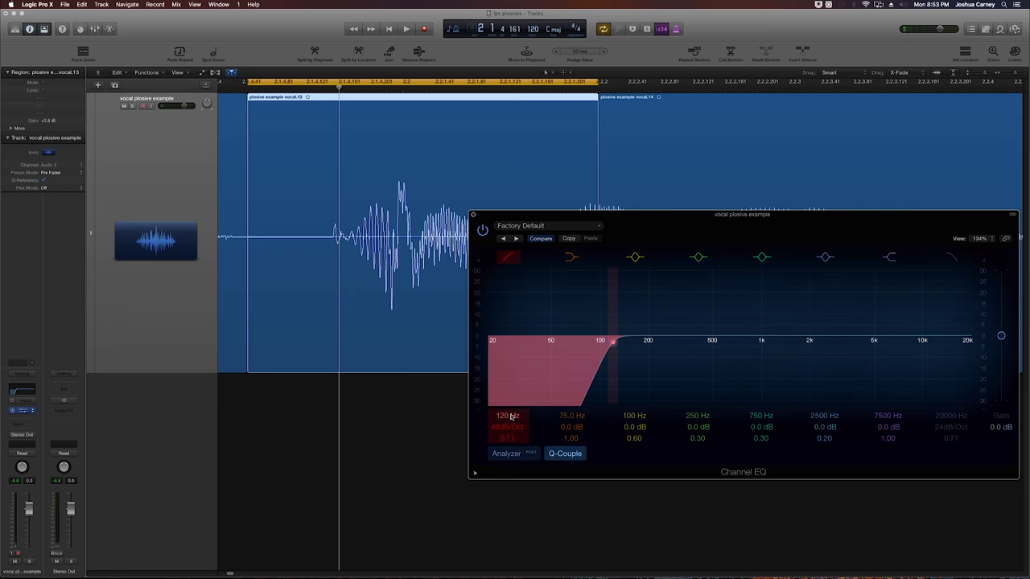
{"action": "mouse_move", "coordinate": [513, 415]}
{"action": "left_mouse_down"}
{"action": "mouse_move", "coordinate": [513, 428]}
{"action": "mouse_move", "coordinate": [513, 396]}
{"action": "mouse_move", "coordinate": [513, 438]}
{"action": "mouse_move", "coordinate": [510, 417]}
{"action": "left_mouse_up"}
{"action": "key", "text": "space"}
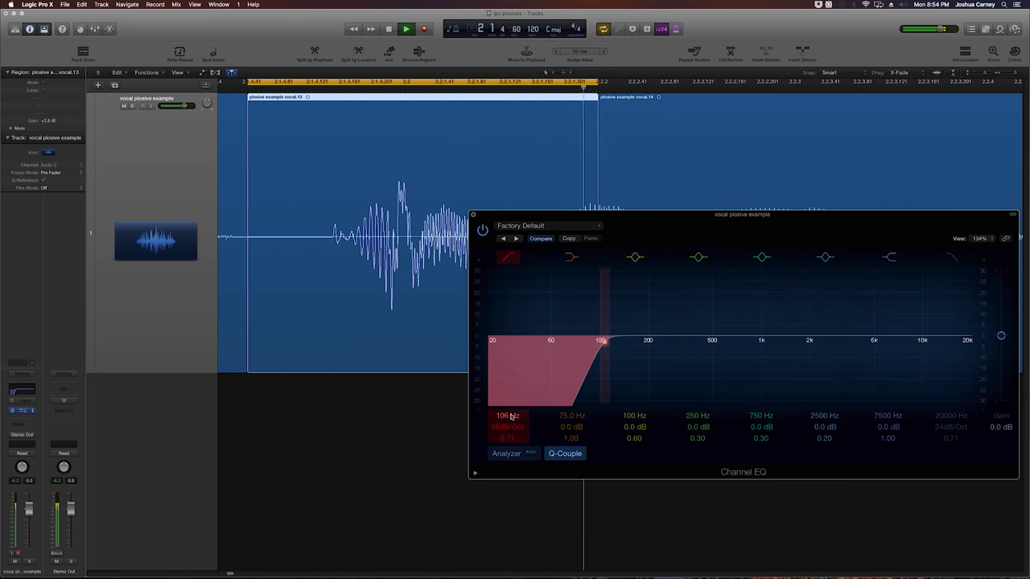
{"action": "key", "text": "space"}
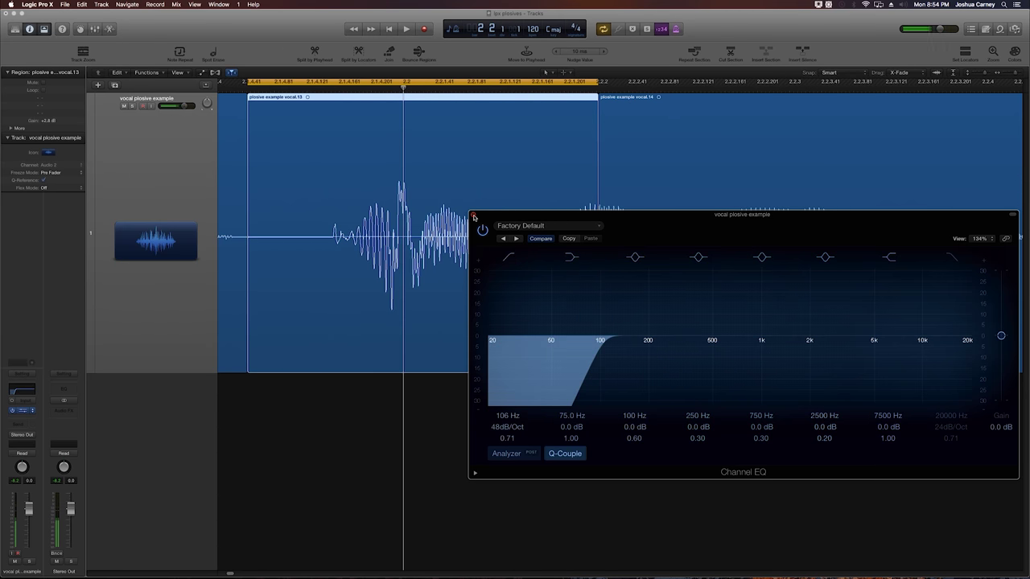
- Close the Channel EQ window and select the plosive region vocal.13
{"action": "left_click", "coordinate": [473, 216]}
{"action": "left_click", "coordinate": [468, 475]}
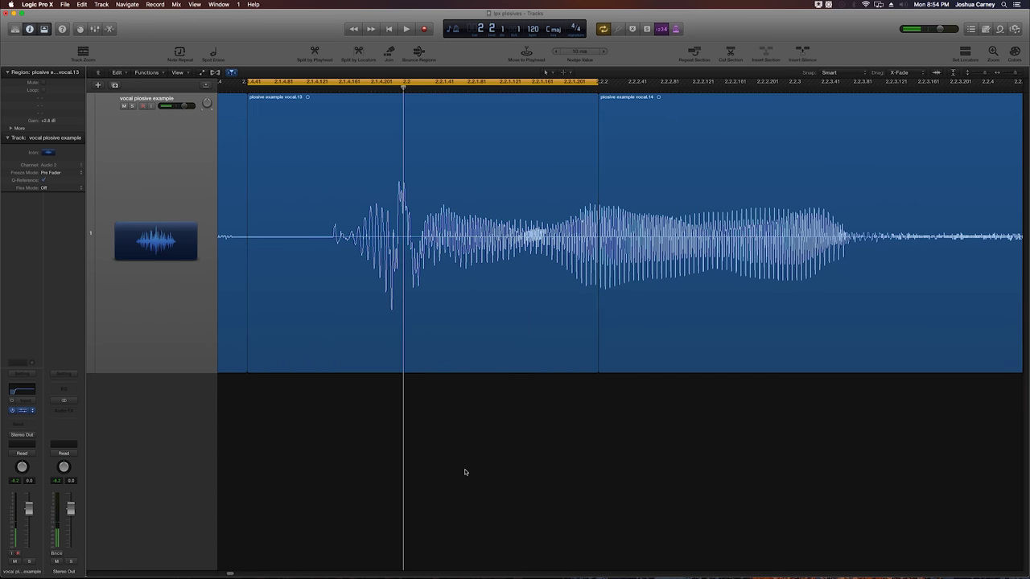
{"action": "left_click", "coordinate": [415, 287]}
{"action": "key", "text": "super+Left"}
{"action": "key", "text": "super+Left"}
{"action": "key", "text": "super+Left"}
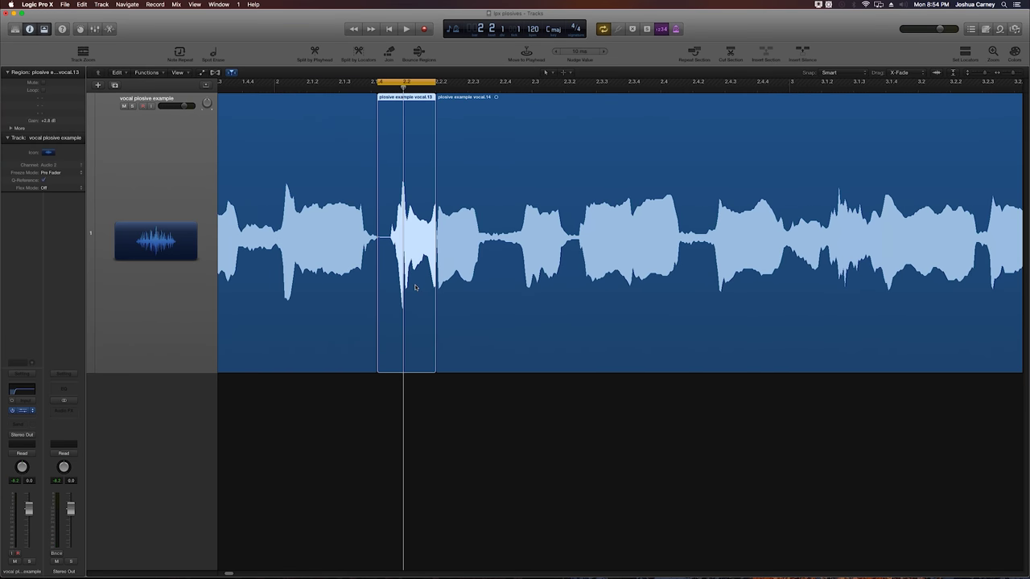
- Bounce vocal.13 in place to a new track, Normalize Off, without volume/pan automation
{"action": "key", "text": "ctrl+b"}
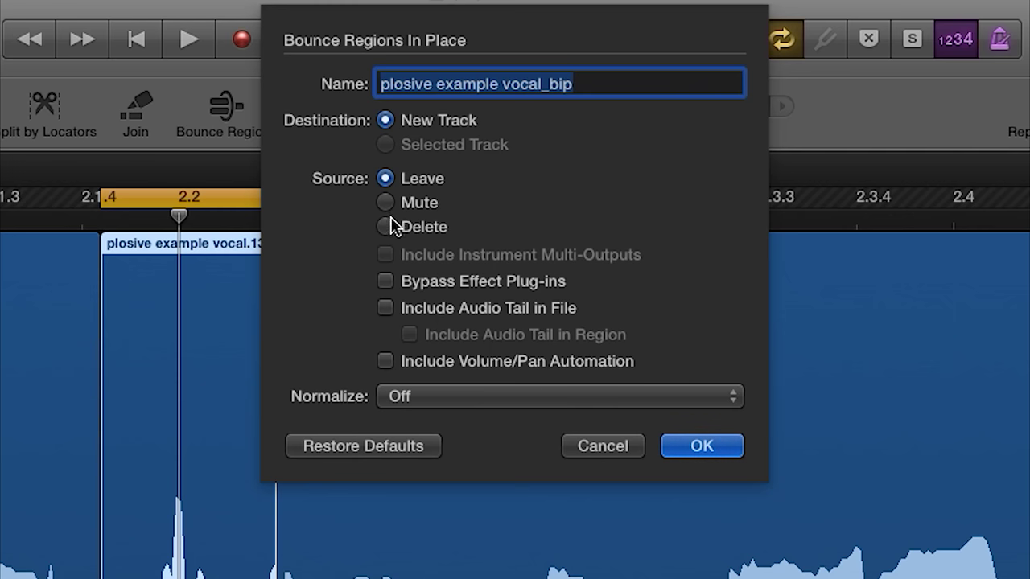
{"action": "left_click", "coordinate": [407, 404]}
{"action": "left_click", "coordinate": [406, 404]}
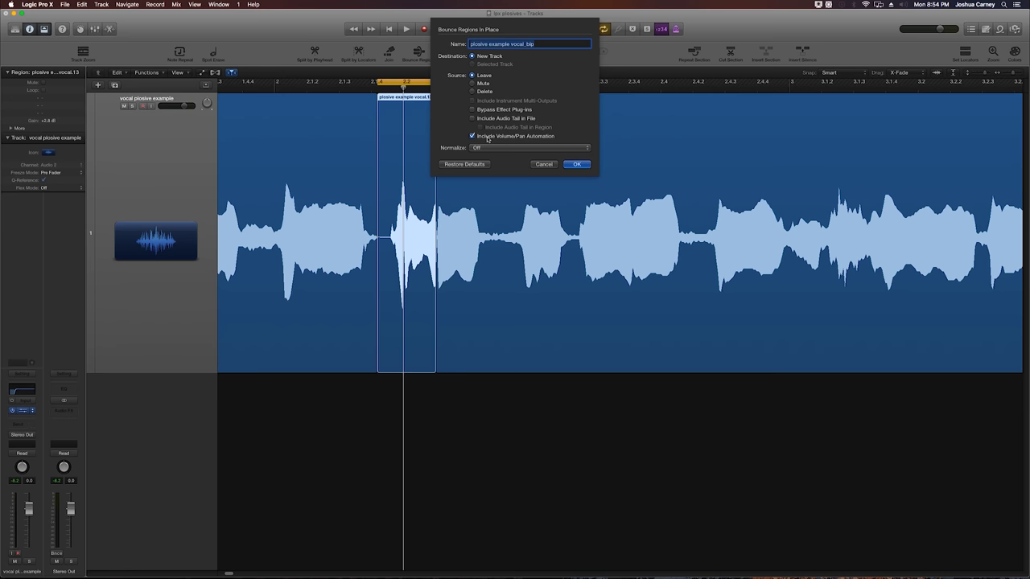
{"action": "left_click", "coordinate": [487, 137]}
{"action": "left_click", "coordinate": [574, 165]}
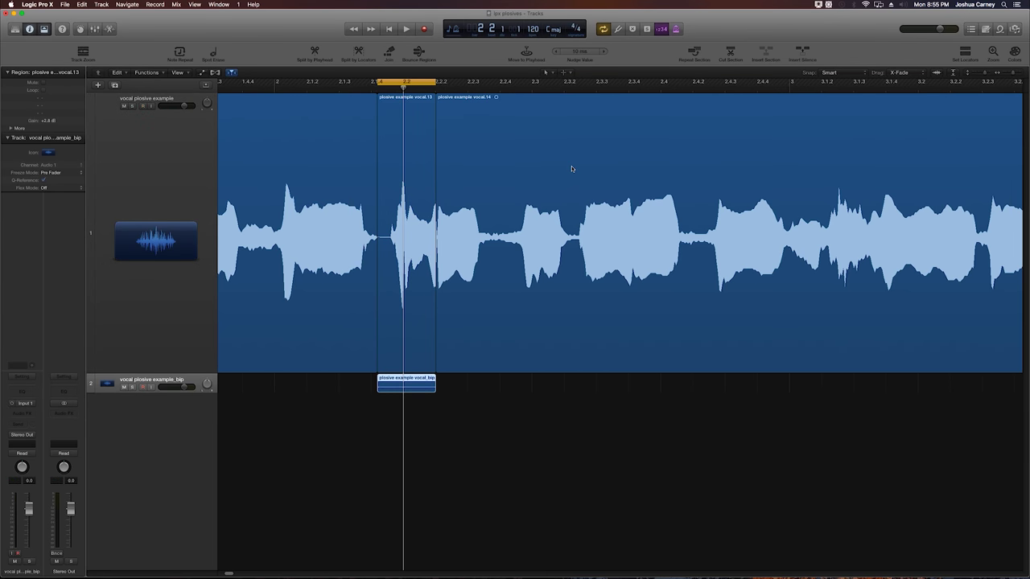
- Make the bounced _bip track taller and clear its input setting
{"action": "left_click_drag", "start_coordinate": [90, 393], "coordinate": [99, 485]}
{"action": "left_click", "coordinate": [25, 403]}
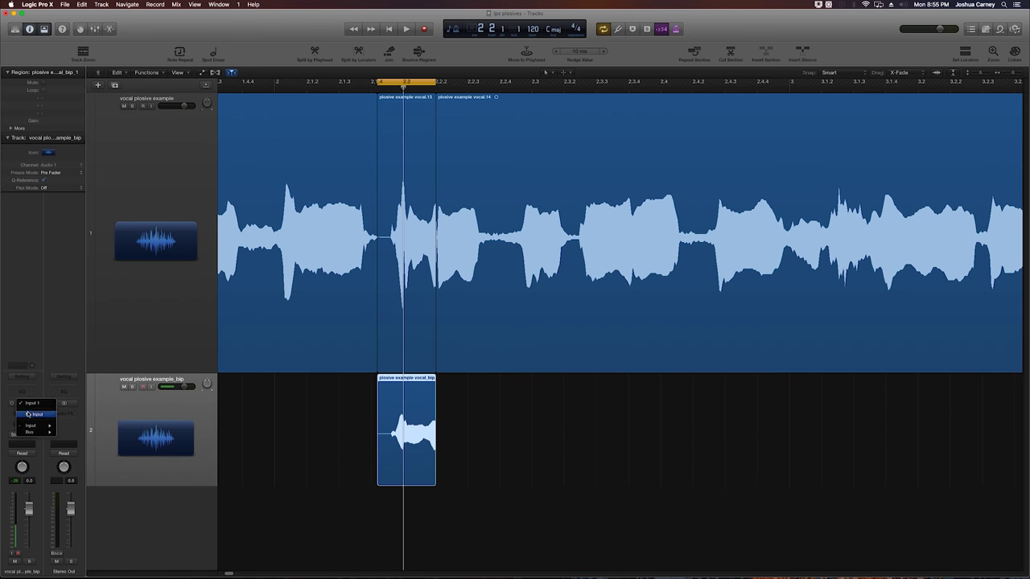
{"action": "left_click", "coordinate": [28, 414]}
- Compare waveforms at the plosive onset, then select the original region vocal.13
{"action": "scroll", "coordinate": [373, 369], "scroll_direction": "up", "scroll_amount": 10}
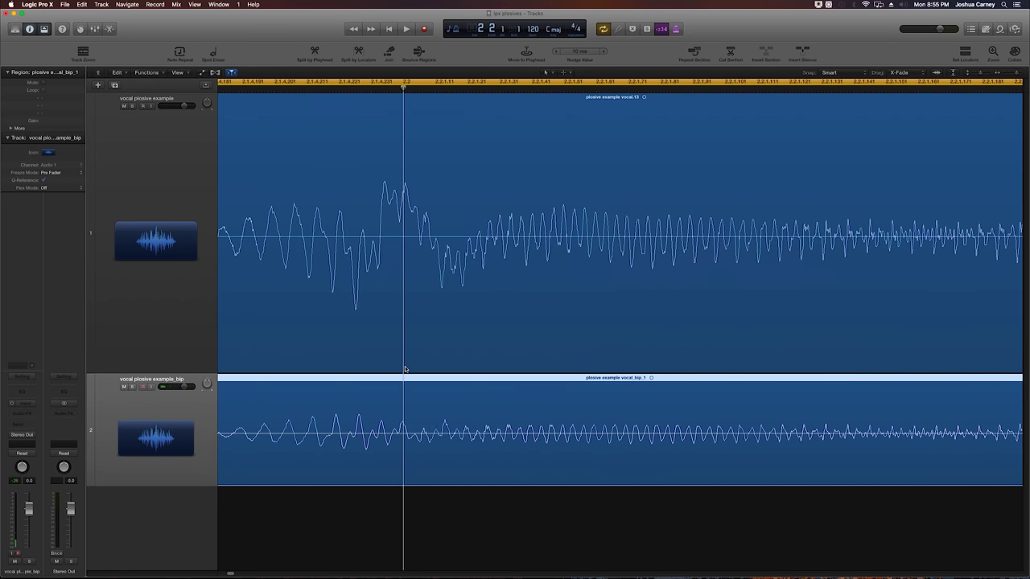
{"action": "scroll", "coordinate": [456, 464], "scroll_direction": "down", "scroll_amount": 3}
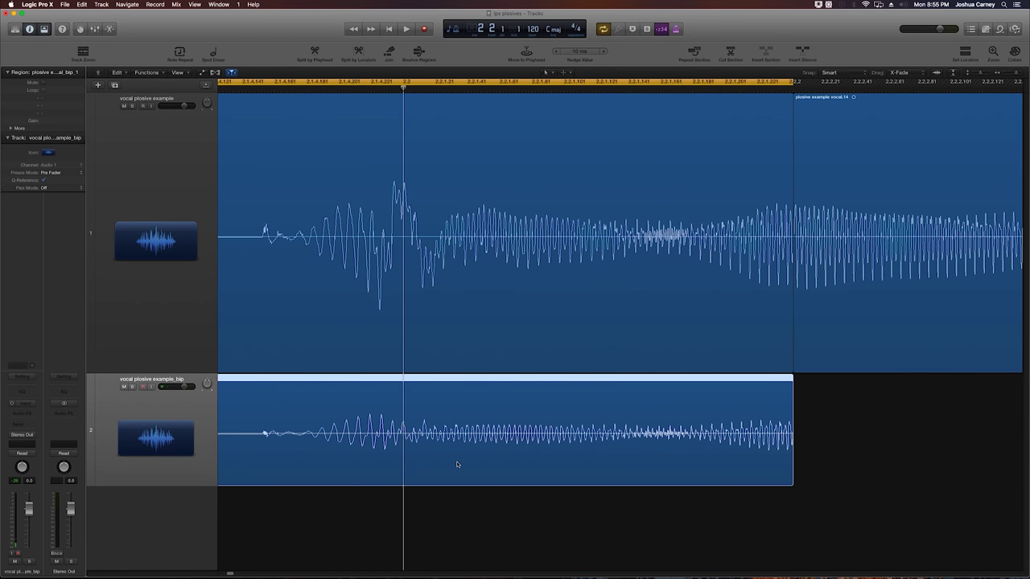
{"action": "left_click", "coordinate": [261, 91]}
{"action": "scroll", "coordinate": [389, 259], "scroll_direction": "up", "scroll_amount": 2}
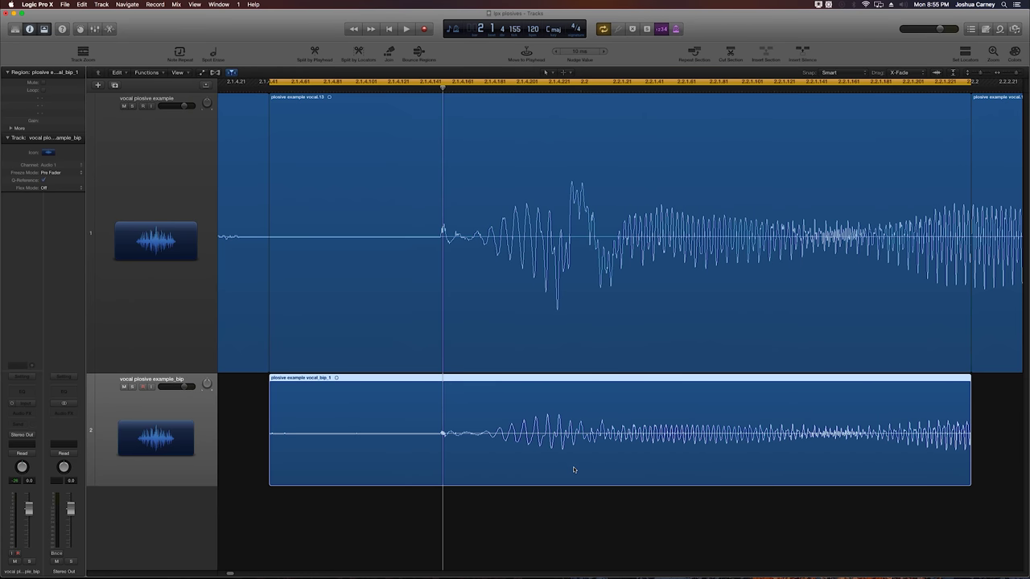
{"action": "left_click", "coordinate": [571, 364]}
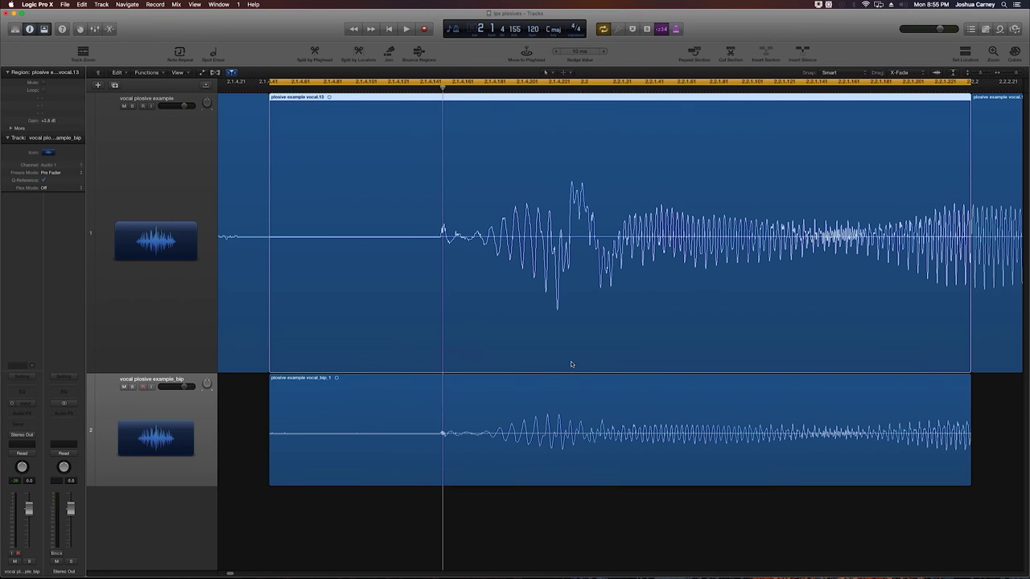
- Replace vocal.13 with the bounced region on track 1 and crossfade its start
{"action": "key", "text": "Delete"}
{"action": "left_click_drag", "start_coordinate": [494, 438], "coordinate": [496, 329]}
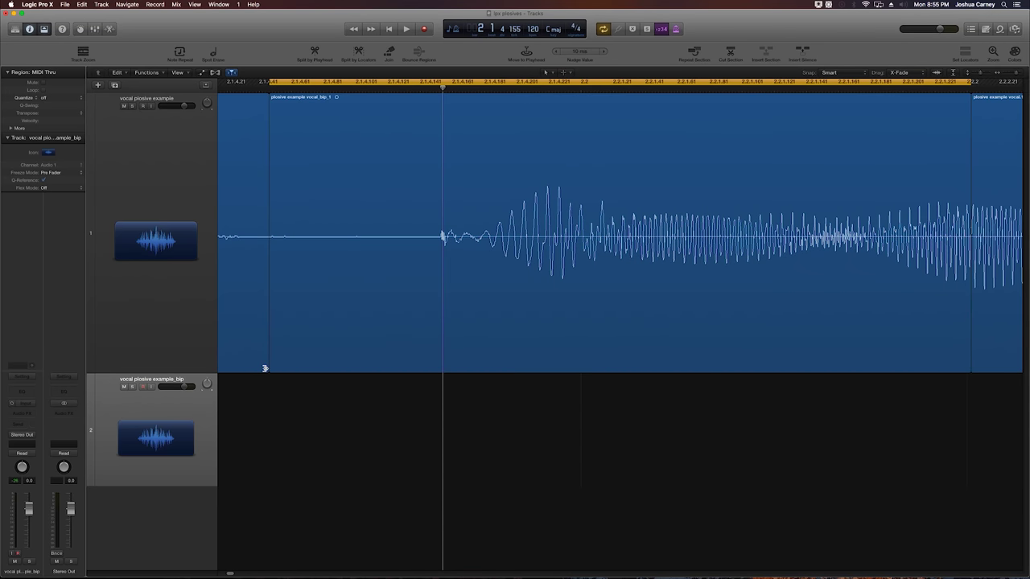
{"action": "left_click_drag", "start_coordinate": [264, 365], "coordinate": [376, 367]}
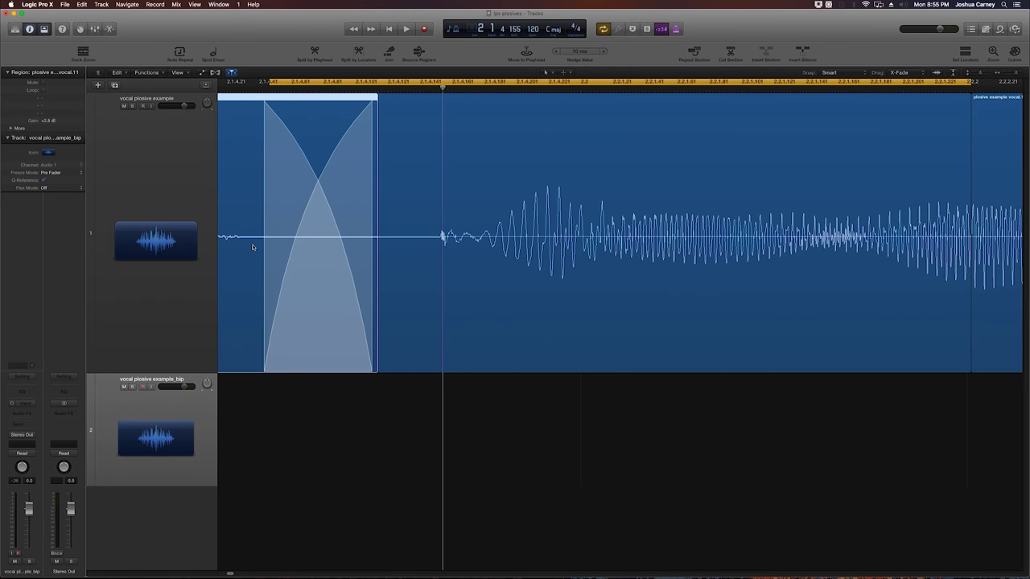
{"action": "left_click", "coordinate": [394, 249]}
{"action": "left_click_drag", "start_coordinate": [270, 366], "coordinate": [313, 363]}
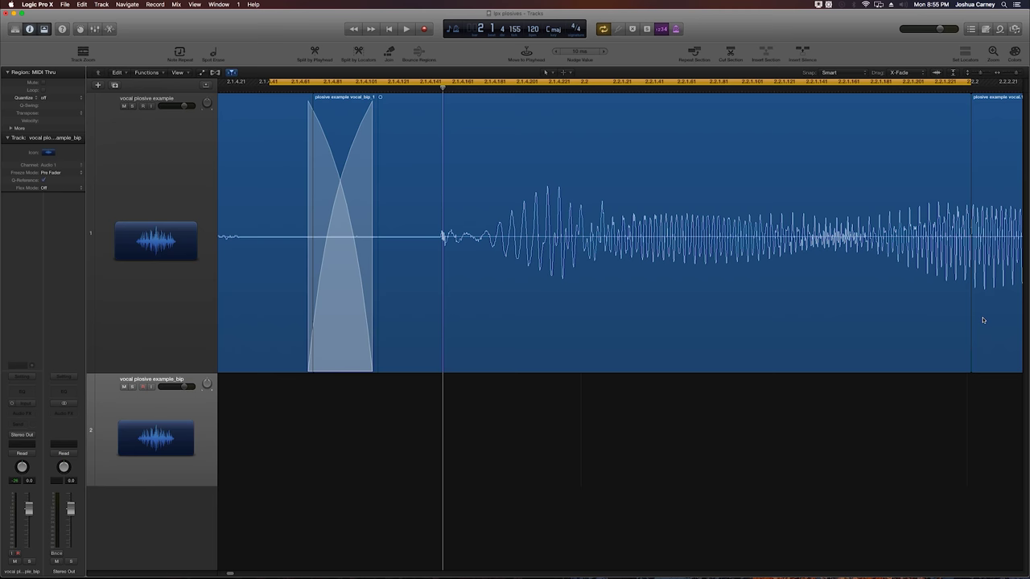
- Extend vocal.14 leftward and trim the bounced region's end to crossfade the second join
{"action": "left_click", "coordinate": [975, 360]}
{"action": "left_click_drag", "start_coordinate": [975, 359], "coordinate": [855, 350]}
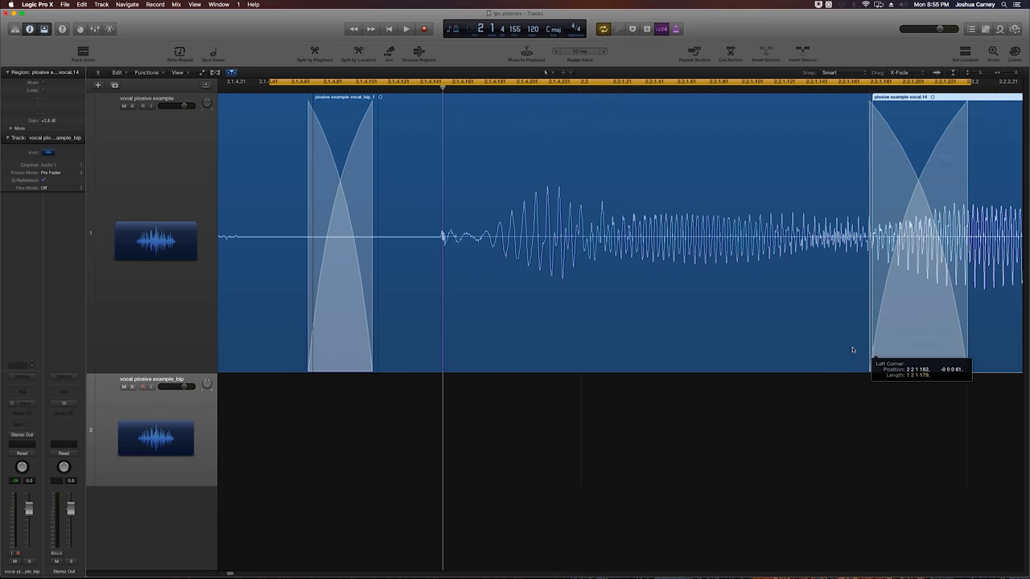
{"action": "left_click", "coordinate": [893, 358]}
{"action": "left_click_drag", "start_coordinate": [968, 370], "coordinate": [910, 368]}
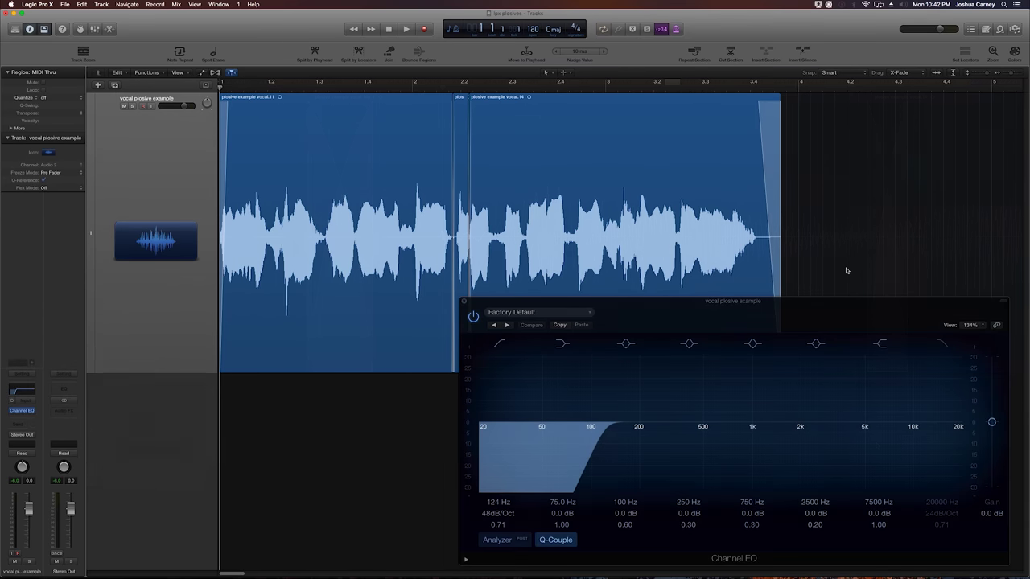
- Set the vocal track's EQ insert to No Plug-in and play back the edited vocal
{"action": "left_click", "coordinate": [465, 302]}
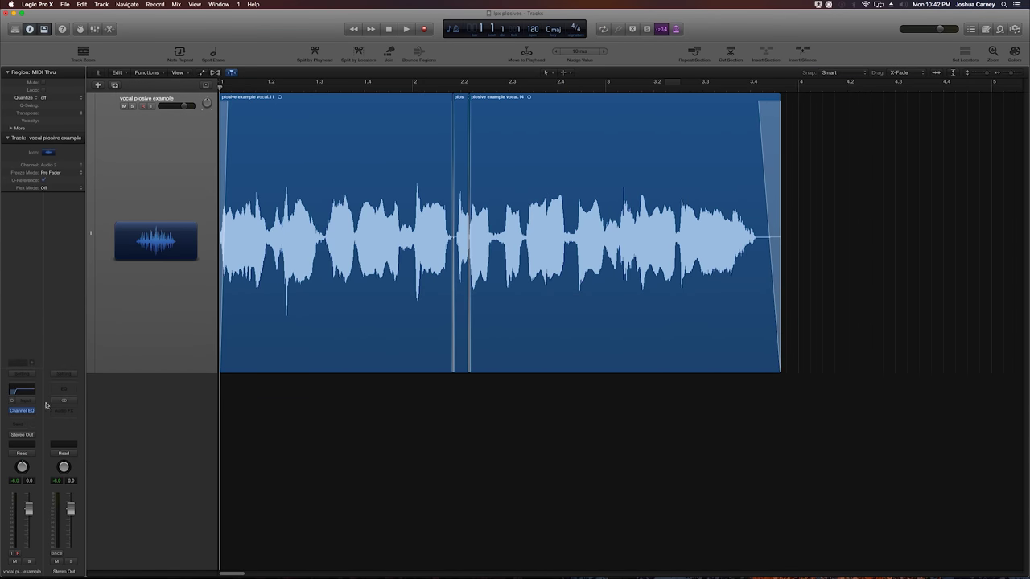
{"action": "left_click", "coordinate": [32, 411]}
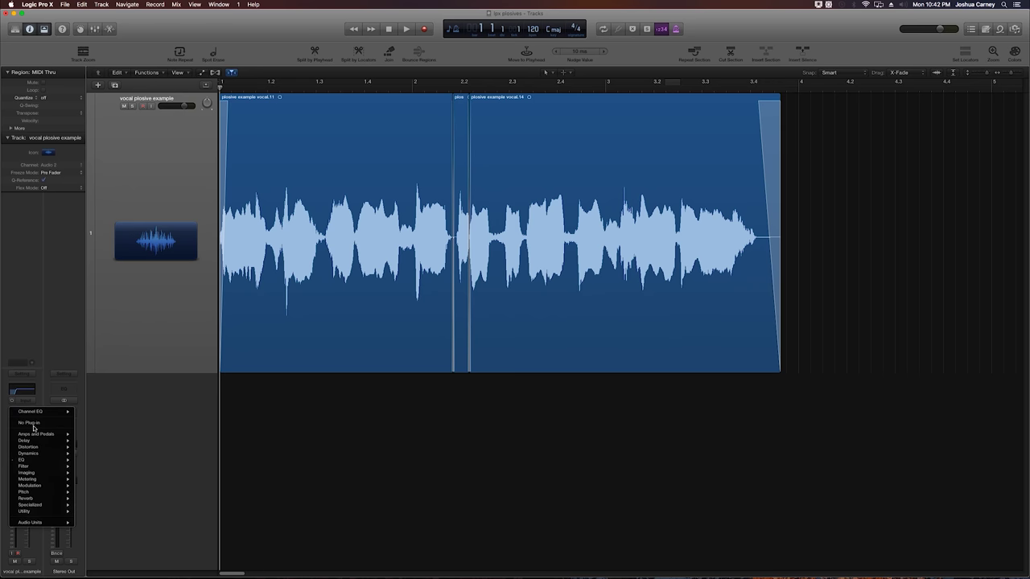
{"action": "left_click", "coordinate": [32, 424]}
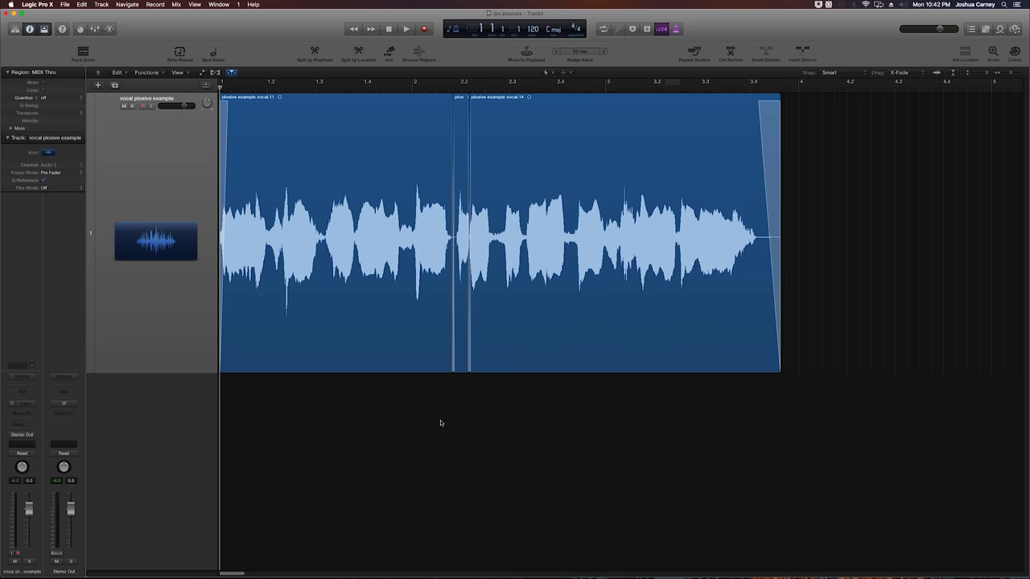
{"action": "key", "text": "space"}
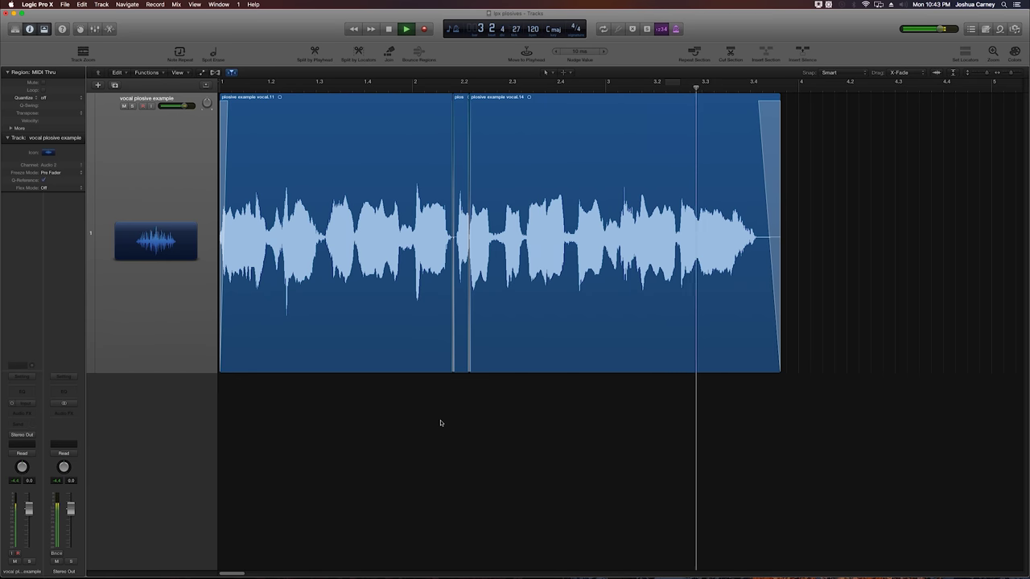
- Join all three vocal regions into a new audio file region, 'plosive example vocal merged'
{"action": "key", "text": "space"}
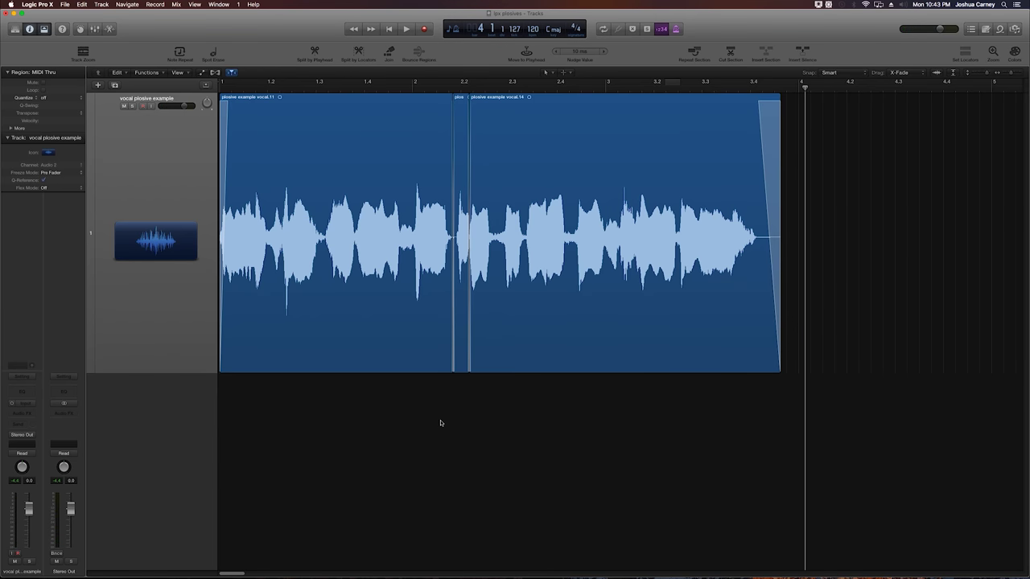
{"action": "left_click_drag", "start_coordinate": [515, 441], "coordinate": [448, 378]}
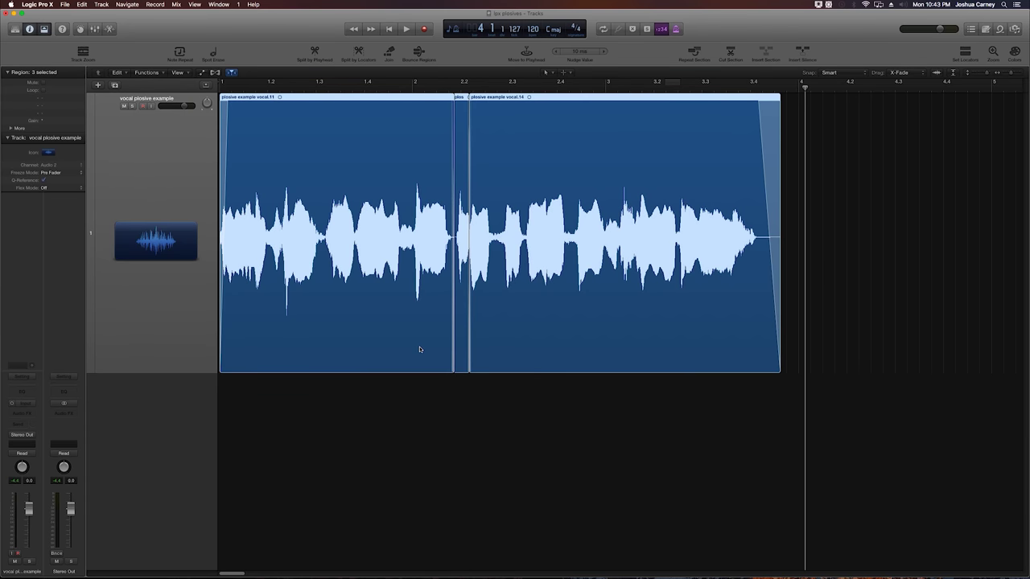
{"action": "key", "text": "super+j"}
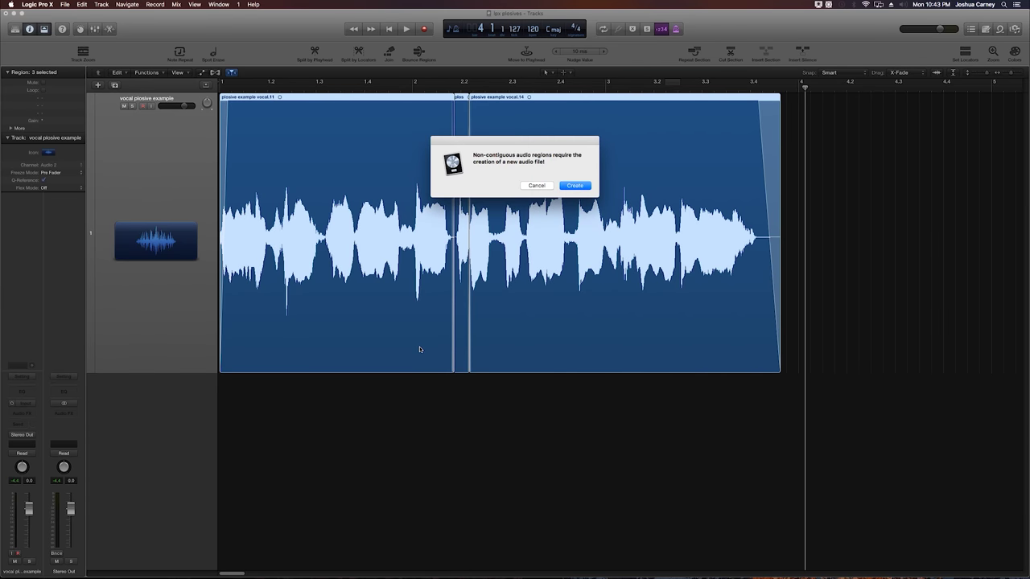
{"action": "key", "text": "Return"}
{"action": "scroll", "coordinate": [420, 349], "scroll_direction": "right", "scroll_amount": 3}
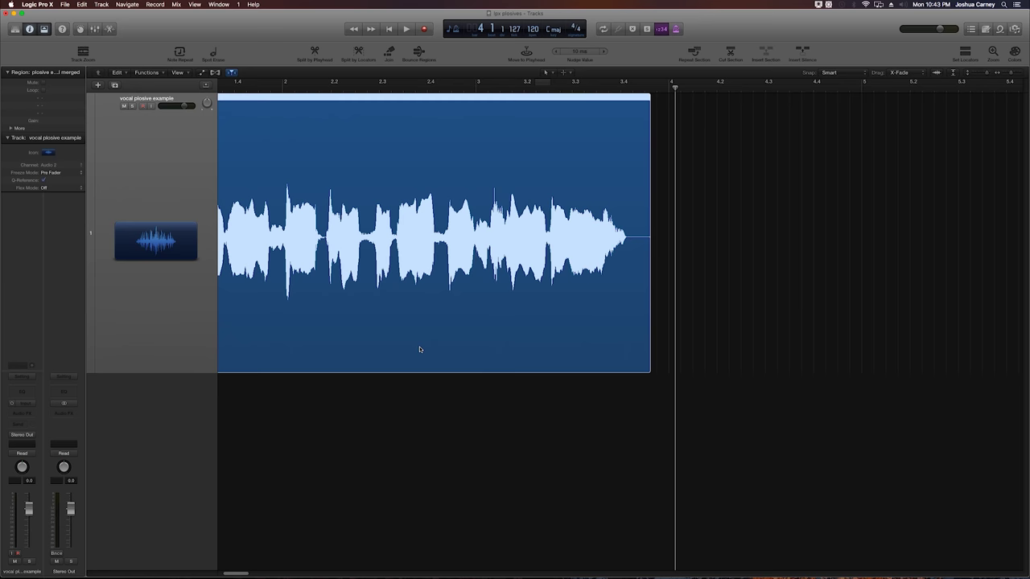
{"action": "key", "text": "Return"}
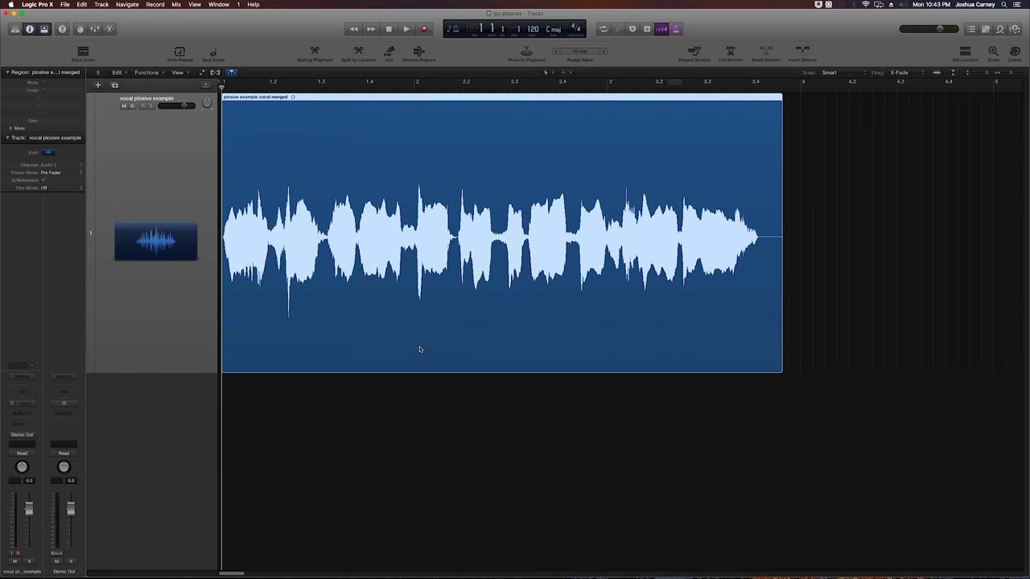